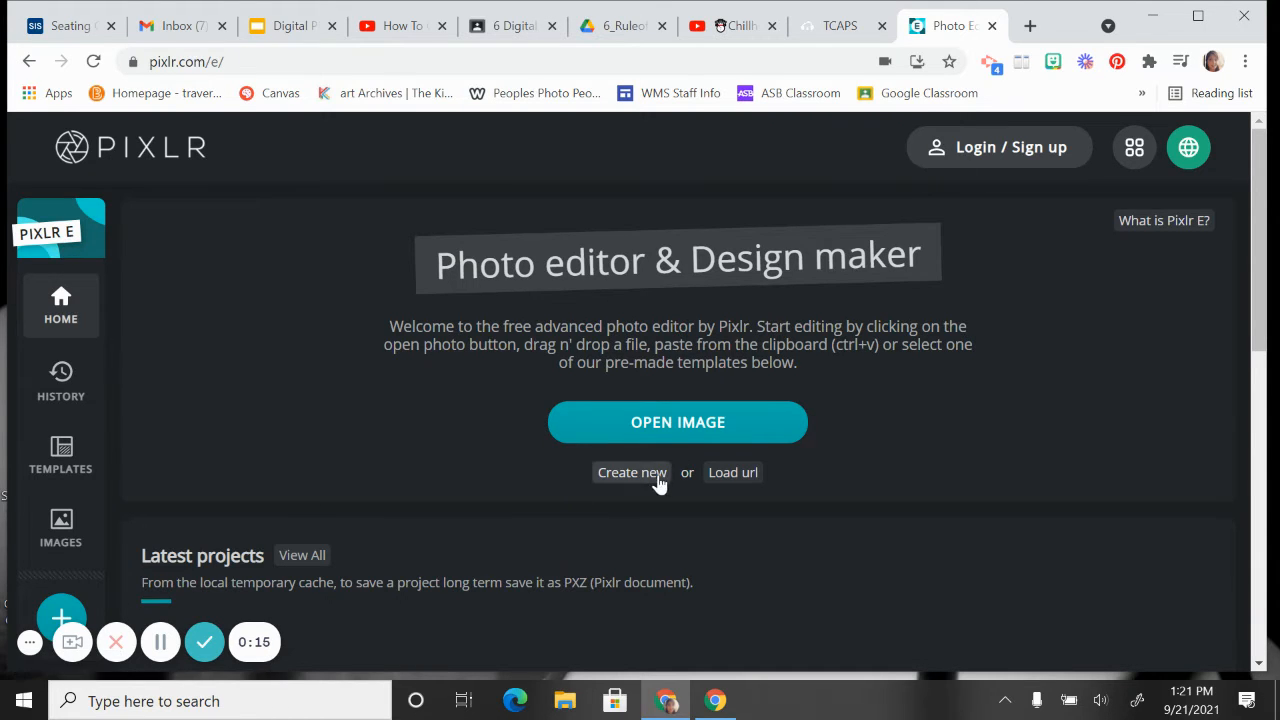
Step: Open the apple image from the Downloads folder and add a new empty layer above it
{"action": "left_click", "coordinate": [648, 424]}
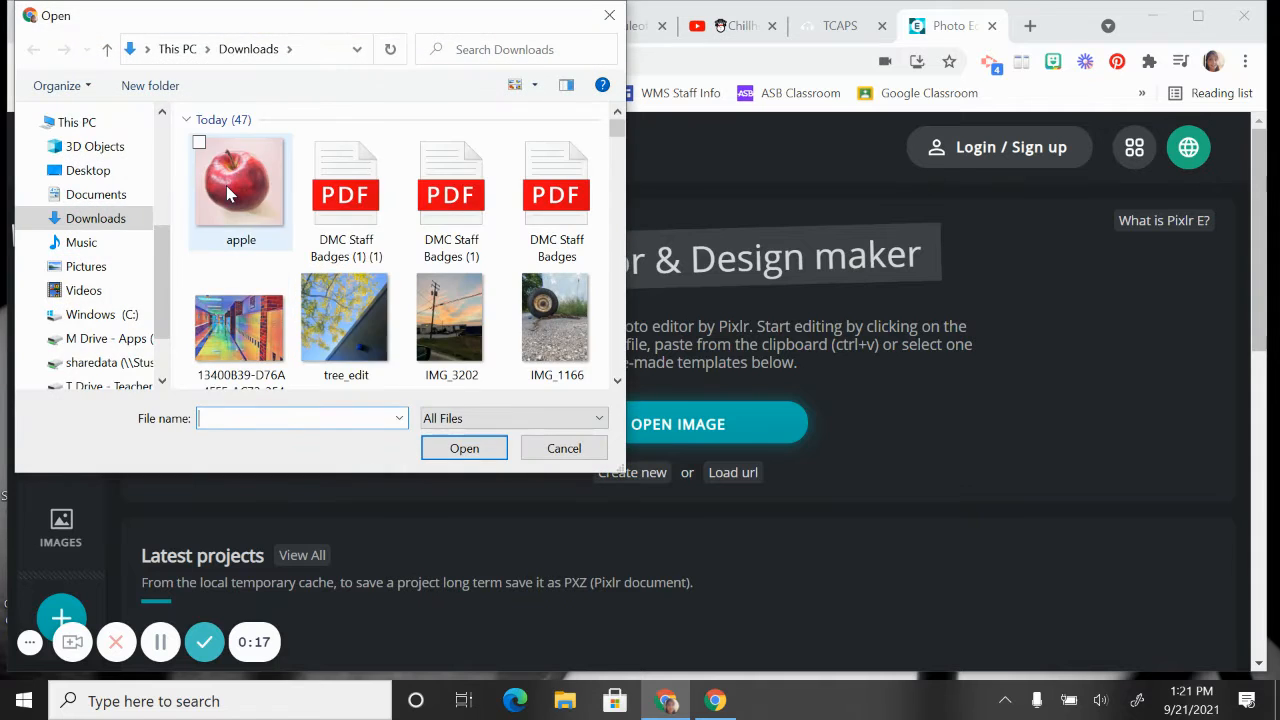
{"action": "double_click", "coordinate": [226, 185]}
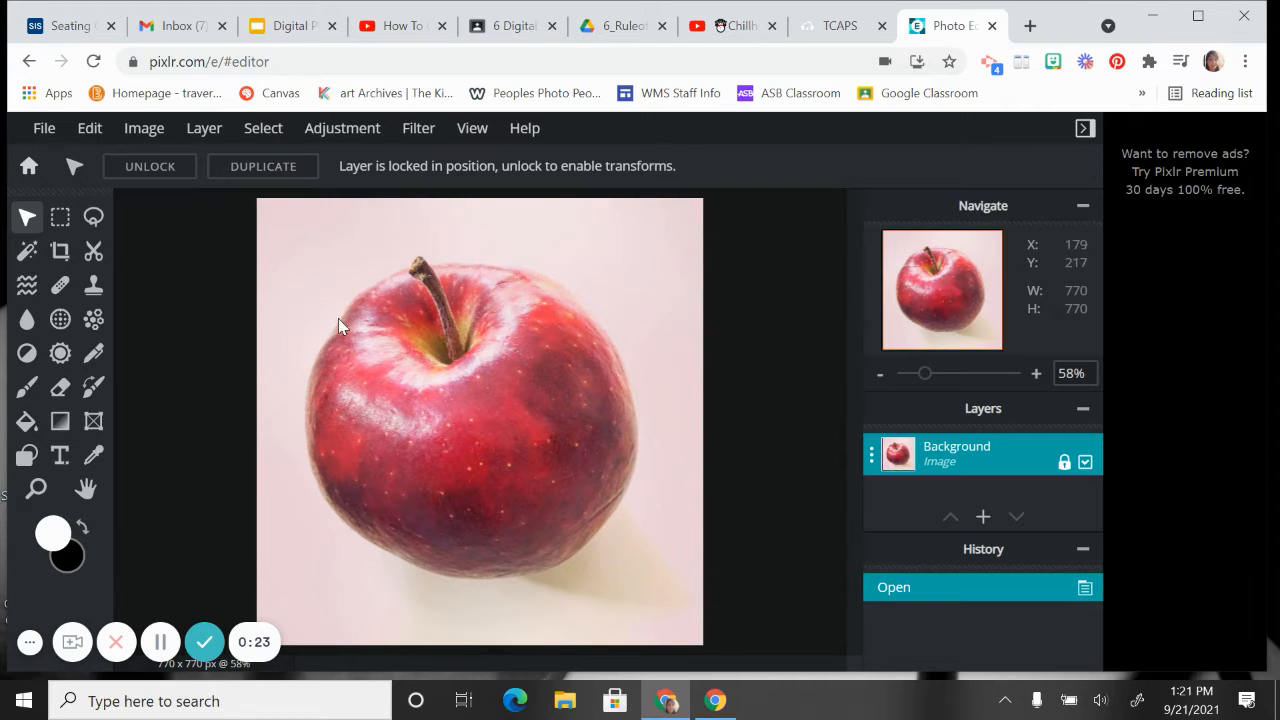
{"action": "left_click", "coordinate": [205, 131]}
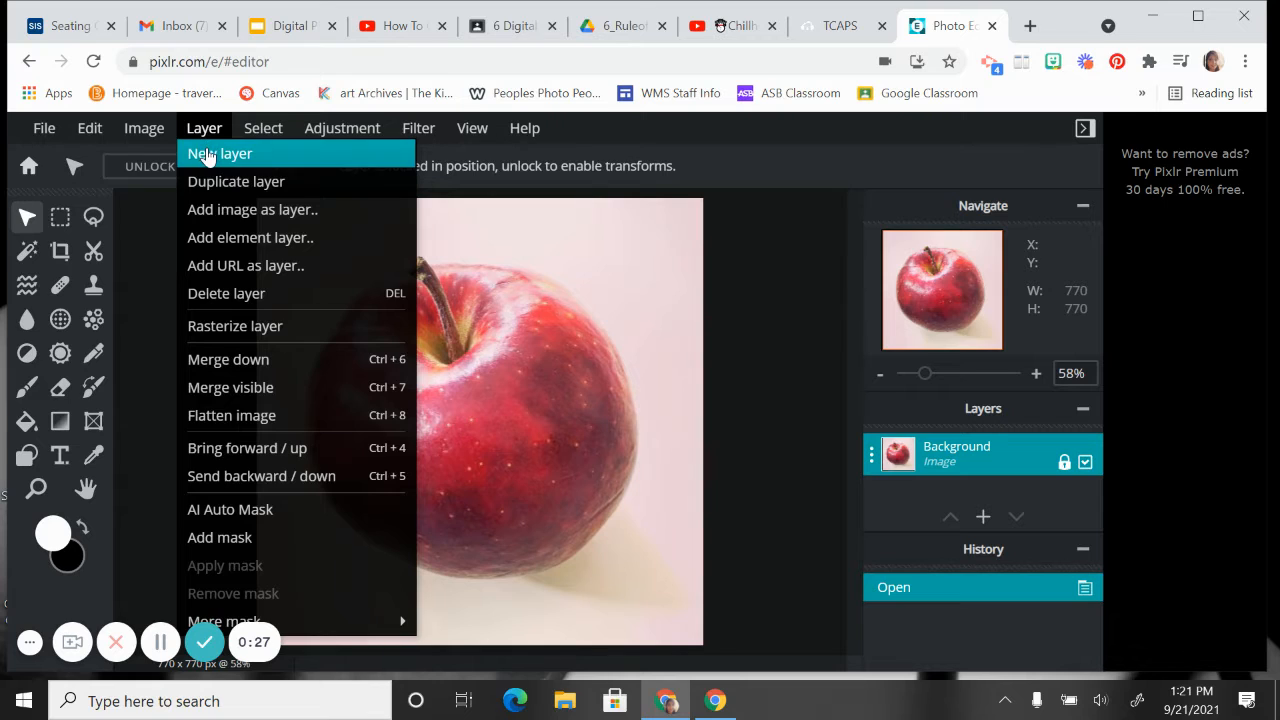
{"action": "left_click", "coordinate": [205, 155]}
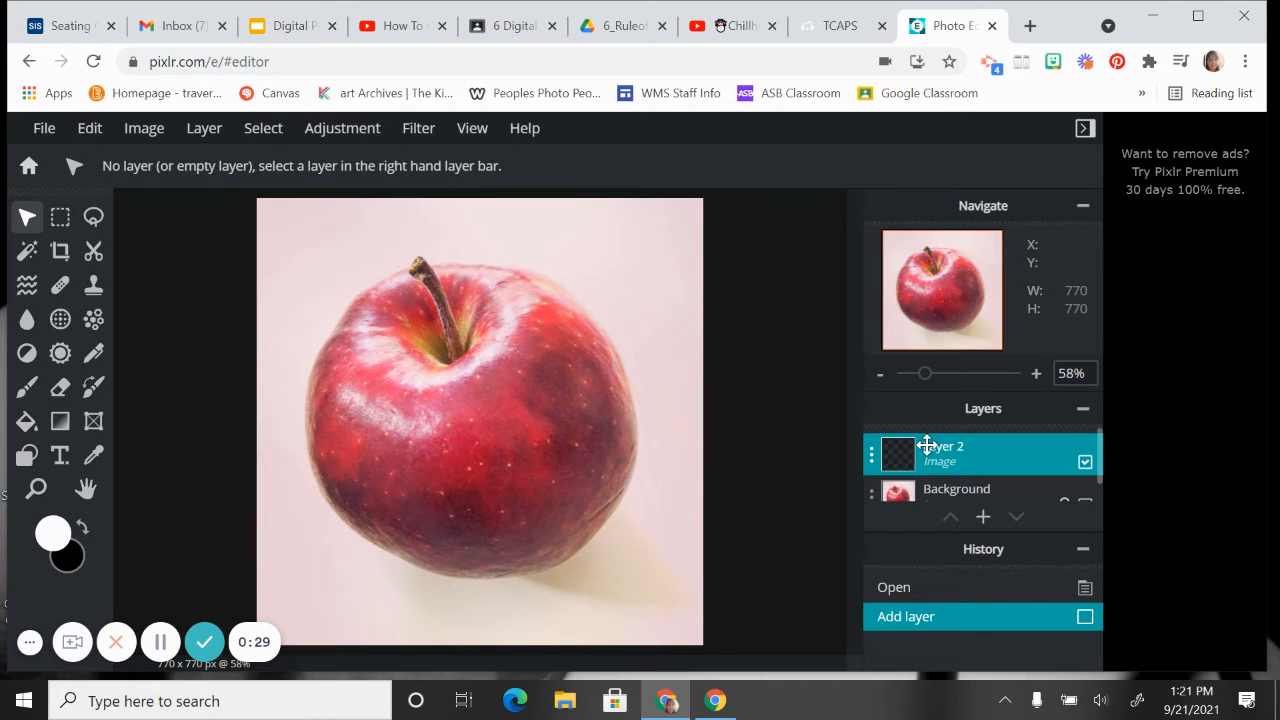
{"action": "scroll", "coordinate": [918, 445], "scroll_direction": "down", "scroll_amount": 1}
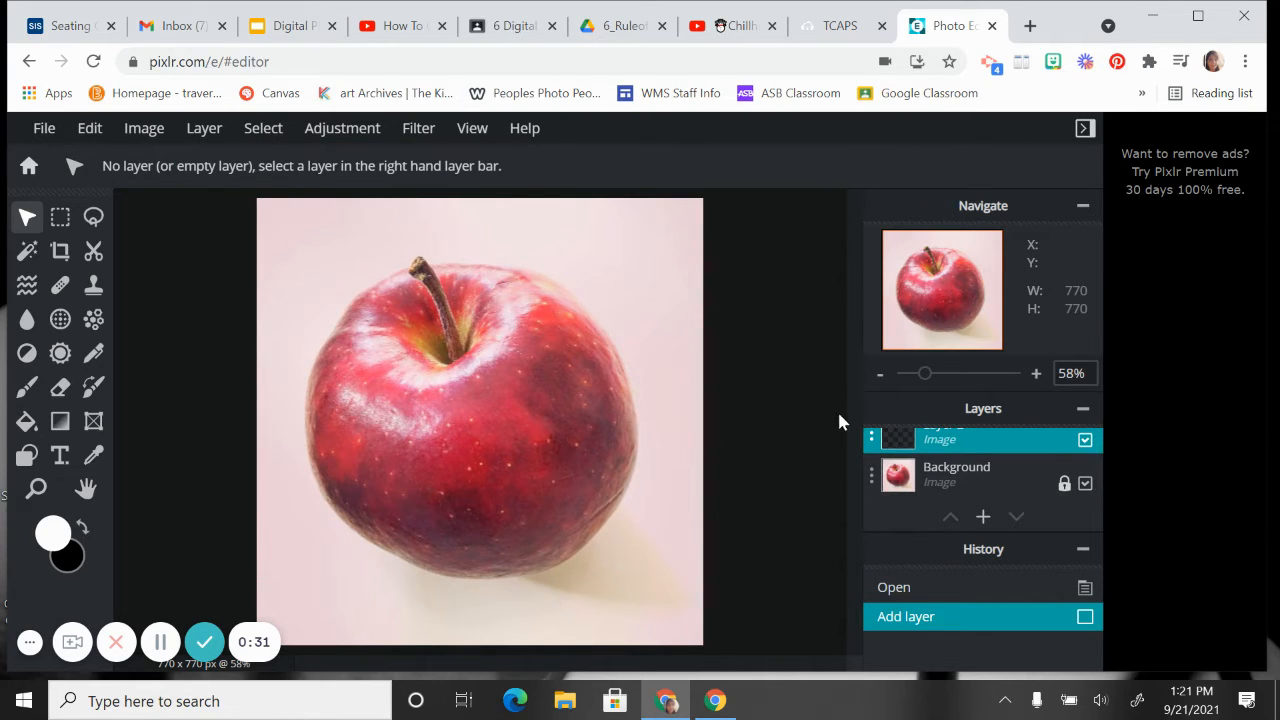
{"action": "scroll", "coordinate": [910, 460], "scroll_direction": "up", "scroll_amount": 1}
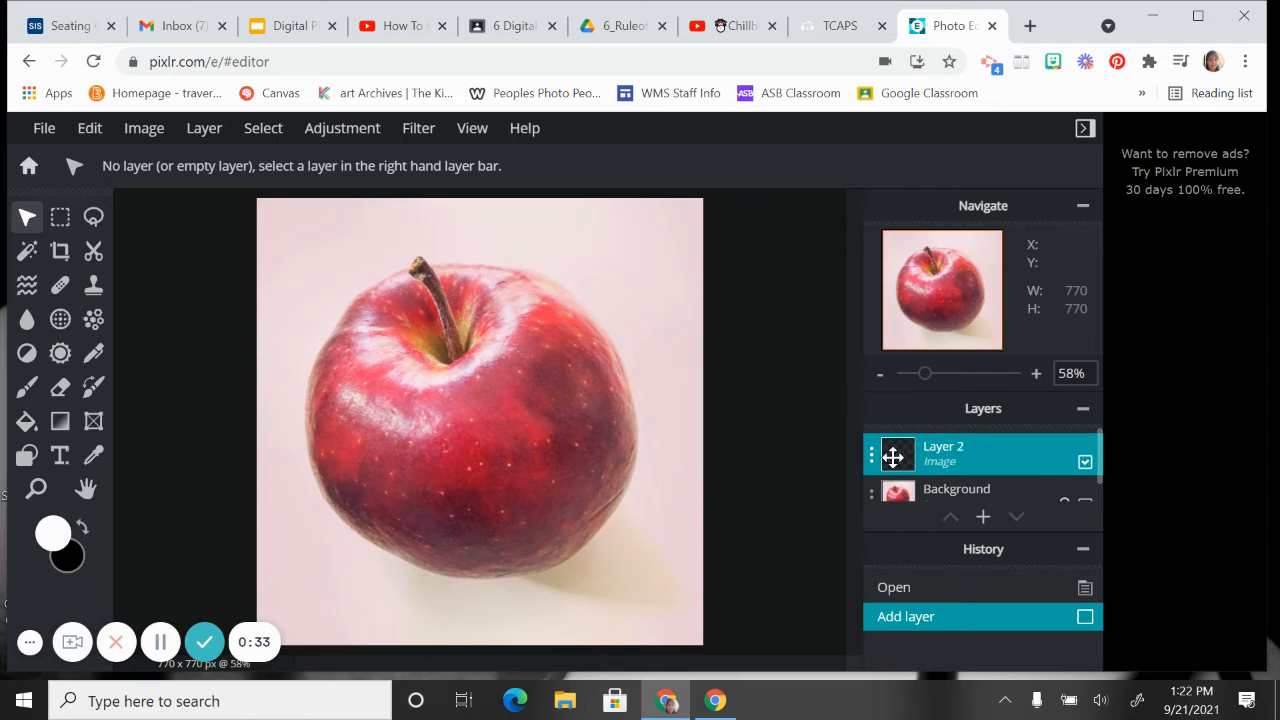
Step: Trace a closed polygonal lasso selection around the whole apple, including the stem tip, on the Background layer
{"action": "scroll", "coordinate": [903, 459], "scroll_direction": "down", "scroll_amount": 1}
{"action": "left_click", "coordinate": [906, 470]}
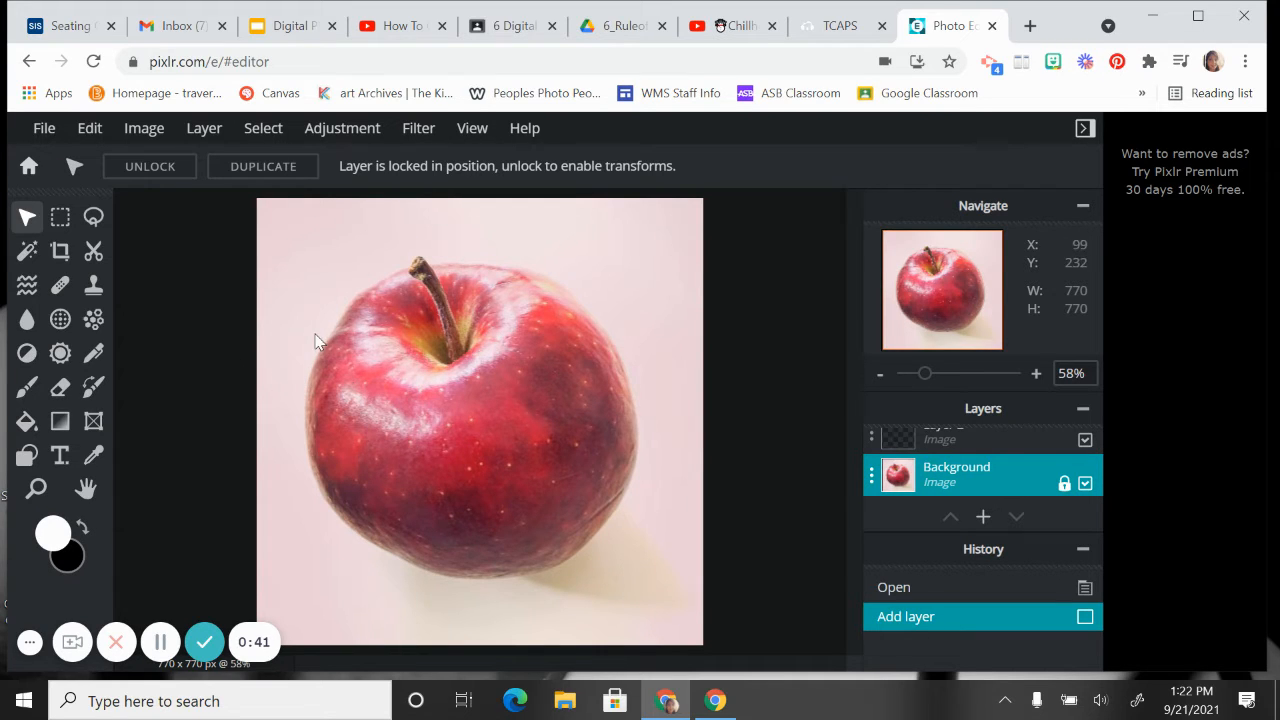
{"action": "left_click", "coordinate": [92, 219]}
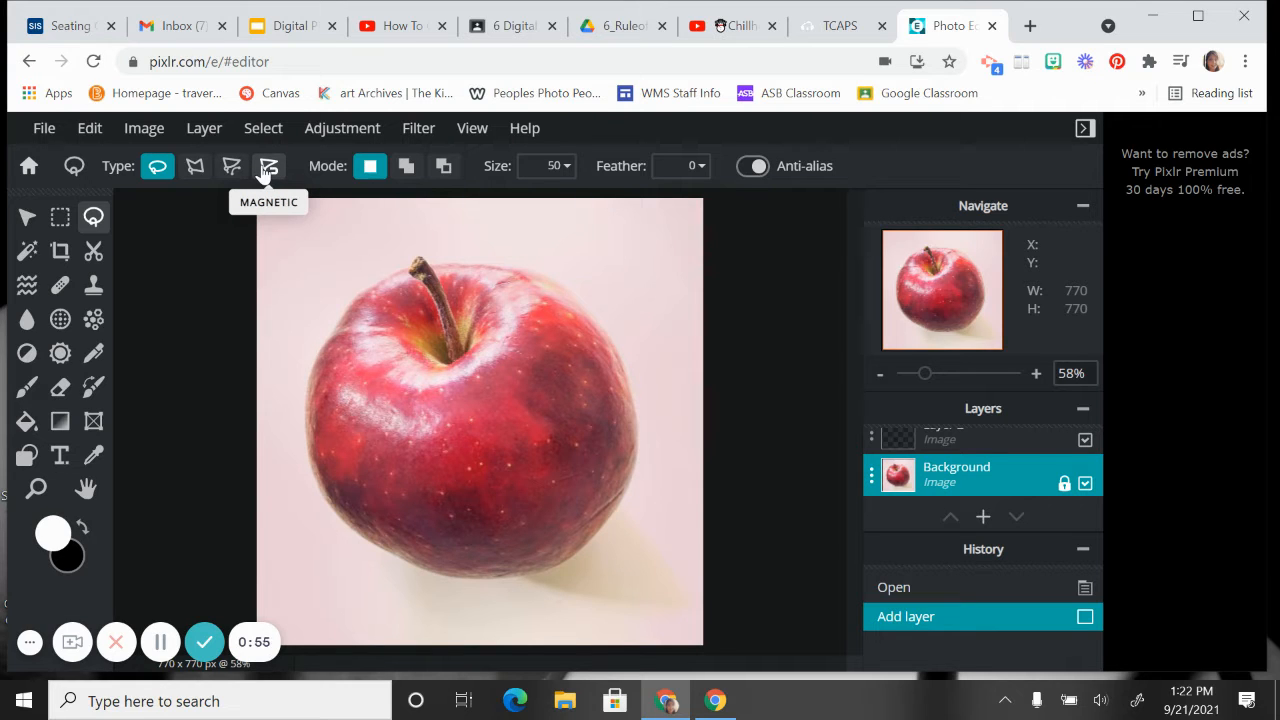
{"action": "left_click", "coordinate": [197, 170]}
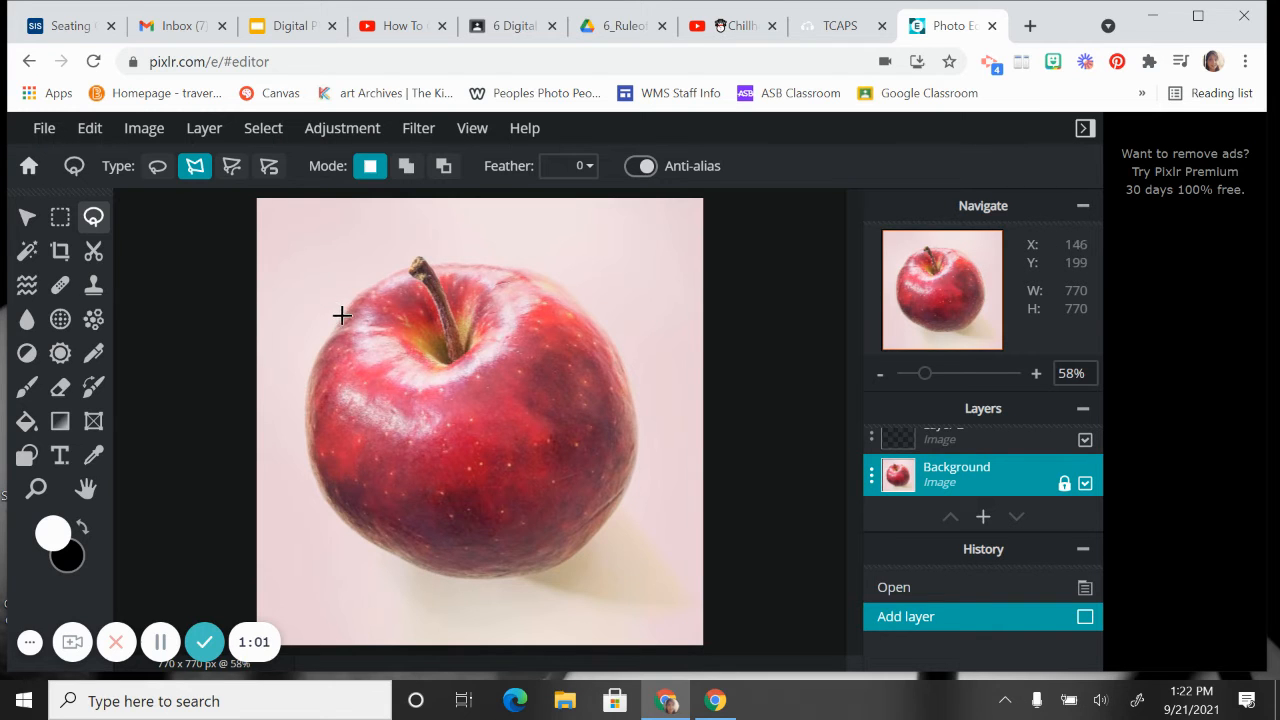
{"action": "scroll", "coordinate": [342, 315], "scroll_direction": "up", "scroll_amount": 3}
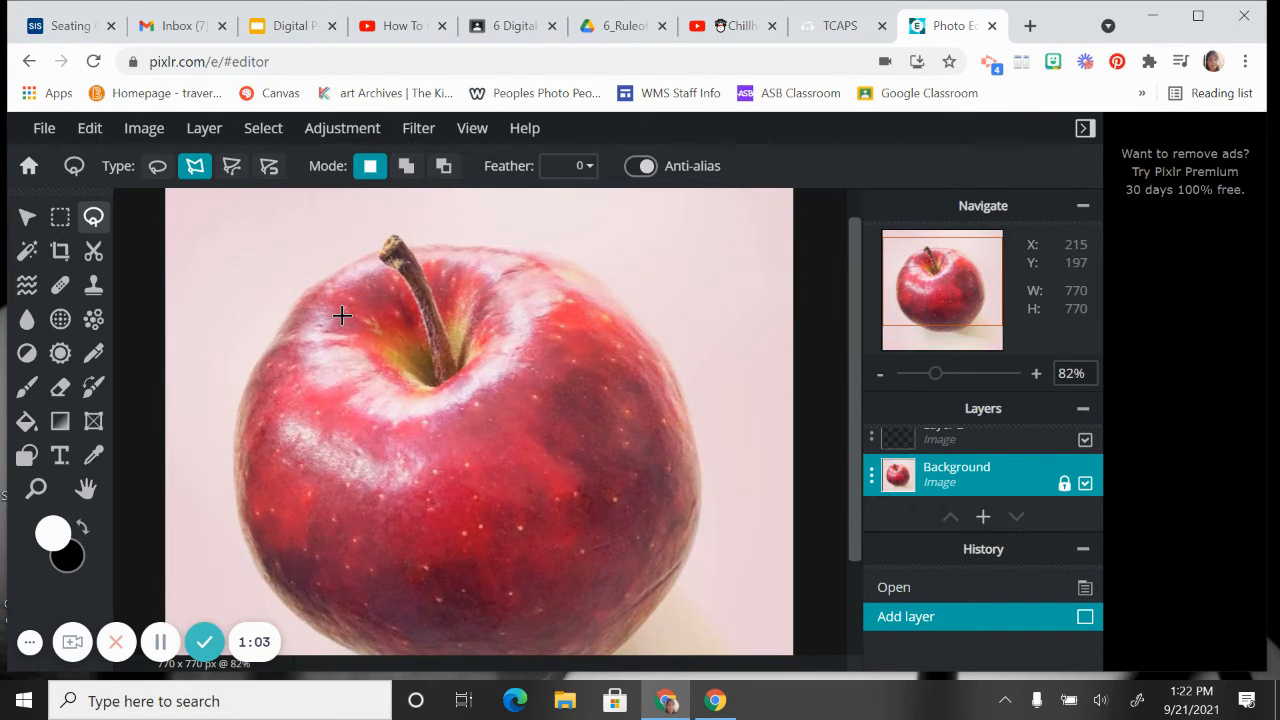
{"action": "scroll", "coordinate": [342, 315], "scroll_direction": "down", "scroll_amount": 1}
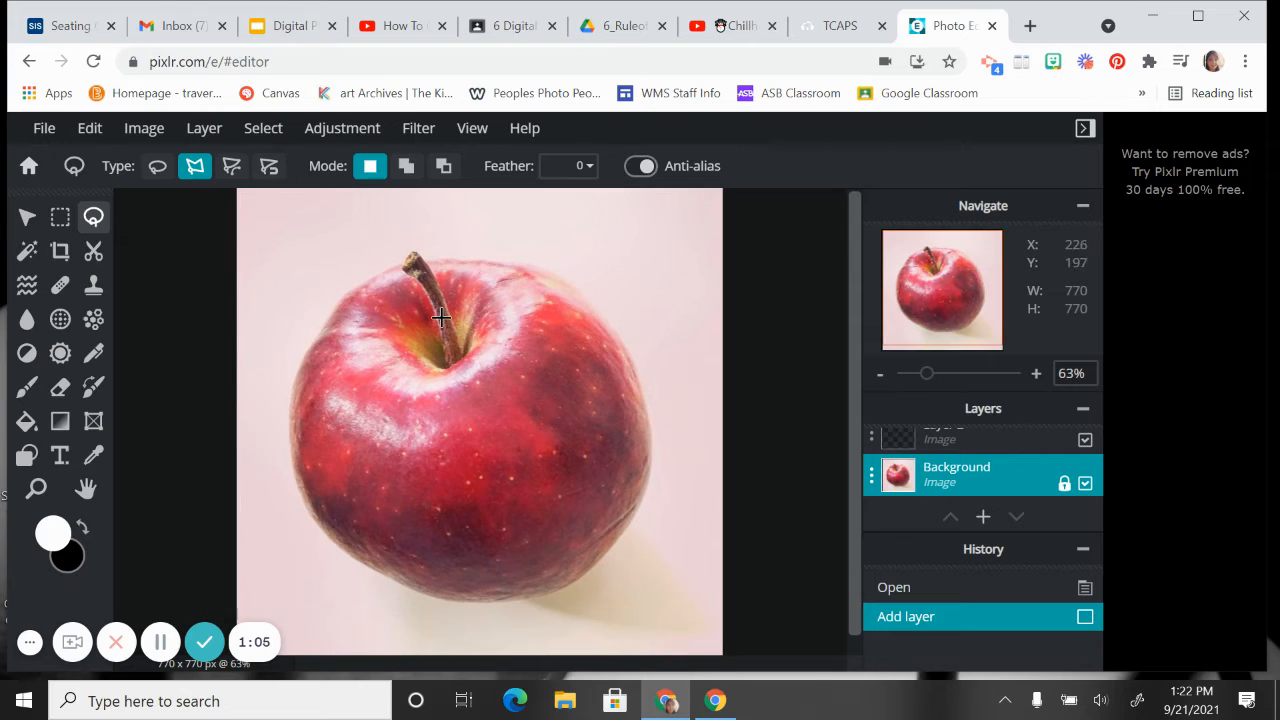
{"action": "scroll", "coordinate": [651, 366], "scroll_direction": "up", "scroll_amount": 2}
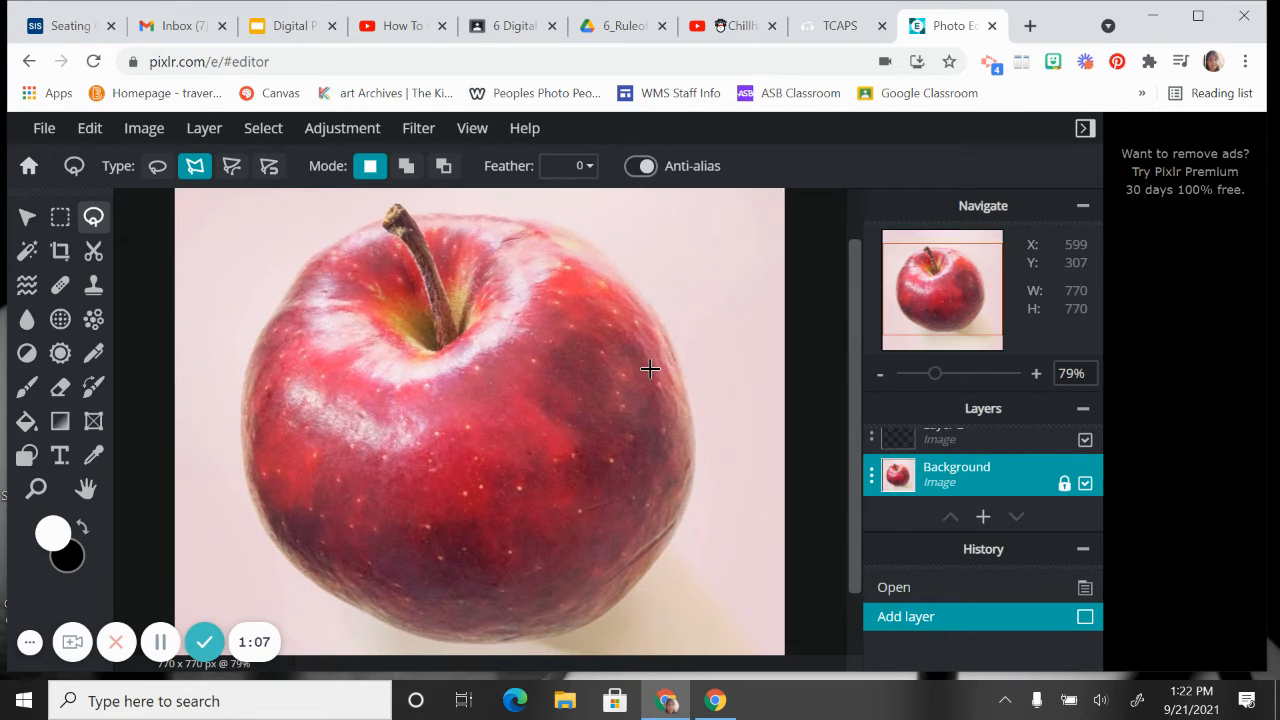
{"action": "scroll", "coordinate": [651, 366], "scroll_direction": "down", "scroll_amount": 2}
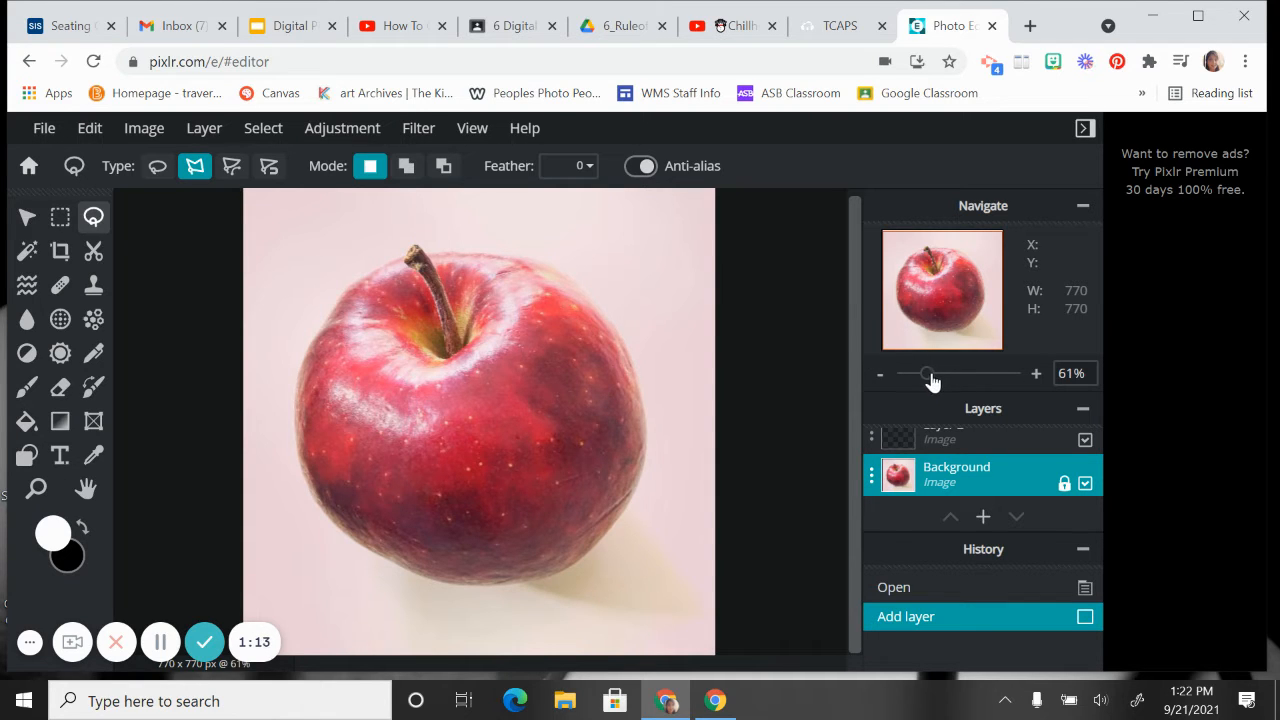
{"action": "left_click_drag", "start_coordinate": [930, 378], "coordinate": [929, 378]}
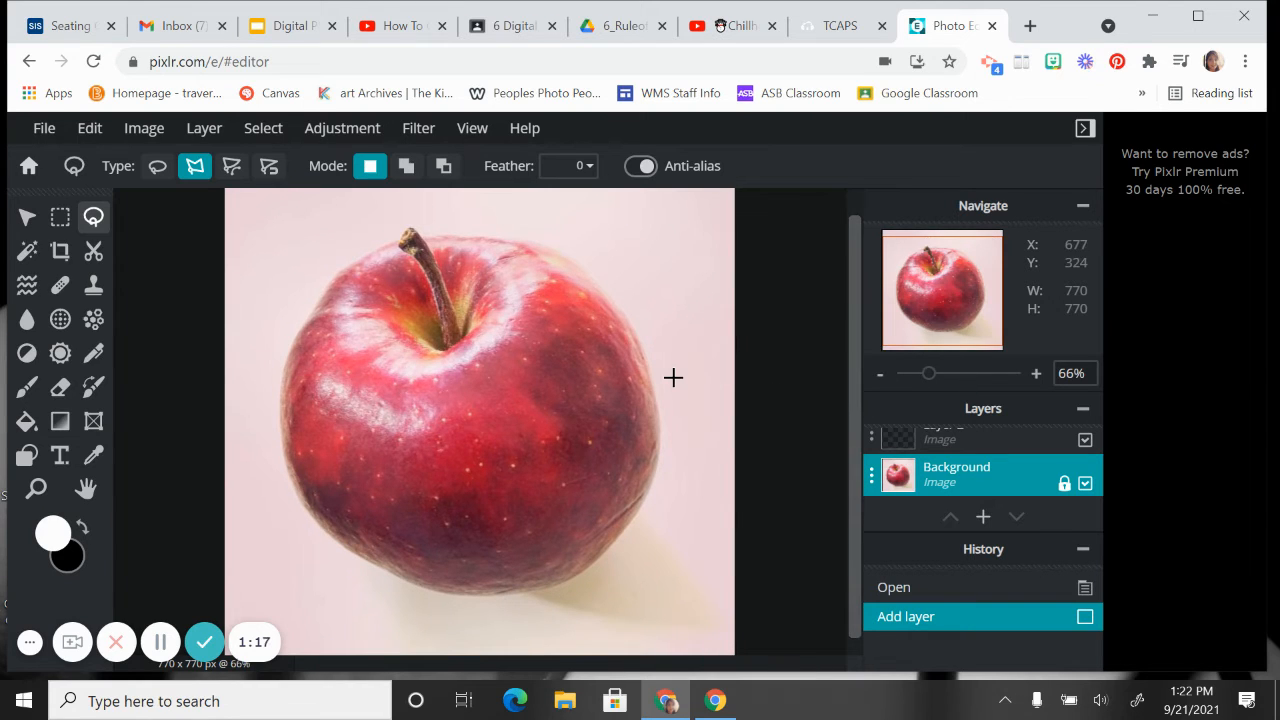
{"action": "left_click", "coordinate": [636, 333]}
{"action": "left_click", "coordinate": [657, 422]}
{"action": "left_click", "coordinate": [657, 461]}
{"action": "left_click", "coordinate": [631, 517]}
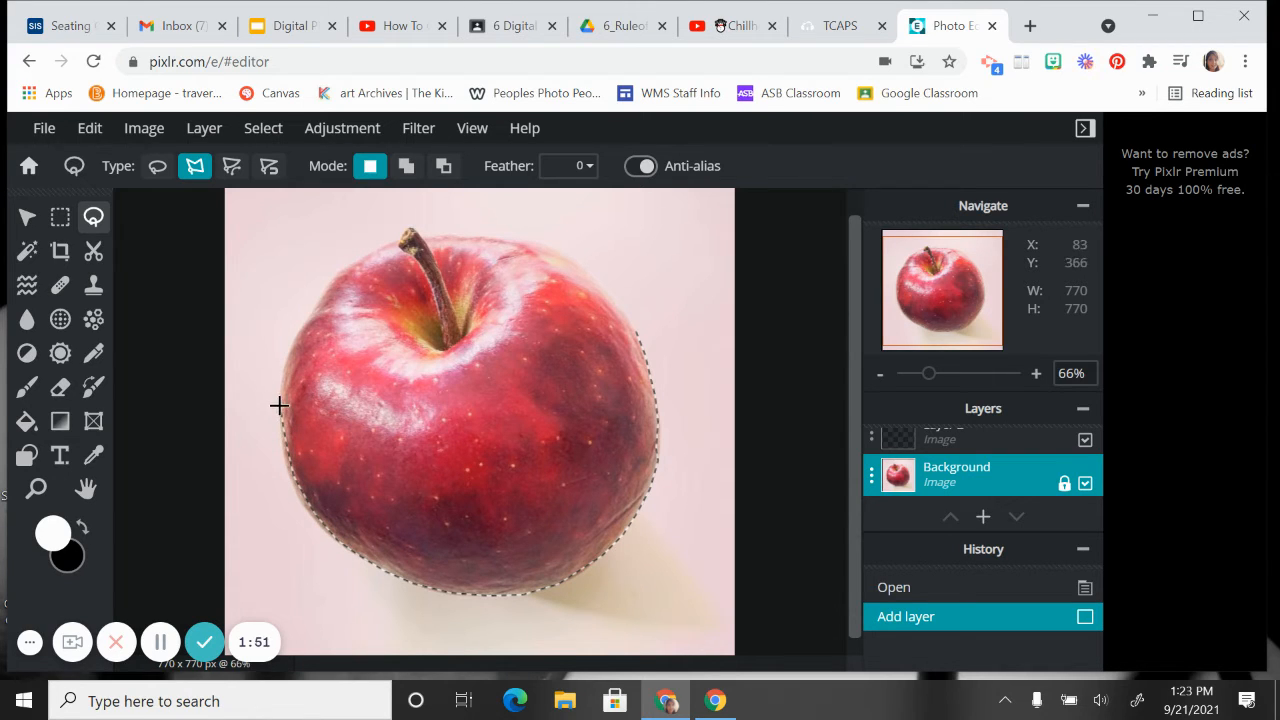
{"action": "left_click", "coordinate": [281, 369]}
{"action": "left_click", "coordinate": [289, 348]}
{"action": "left_click", "coordinate": [482, 234]}
{"action": "left_click", "coordinate": [557, 246]}
{"action": "left_click", "coordinate": [634, 330]}
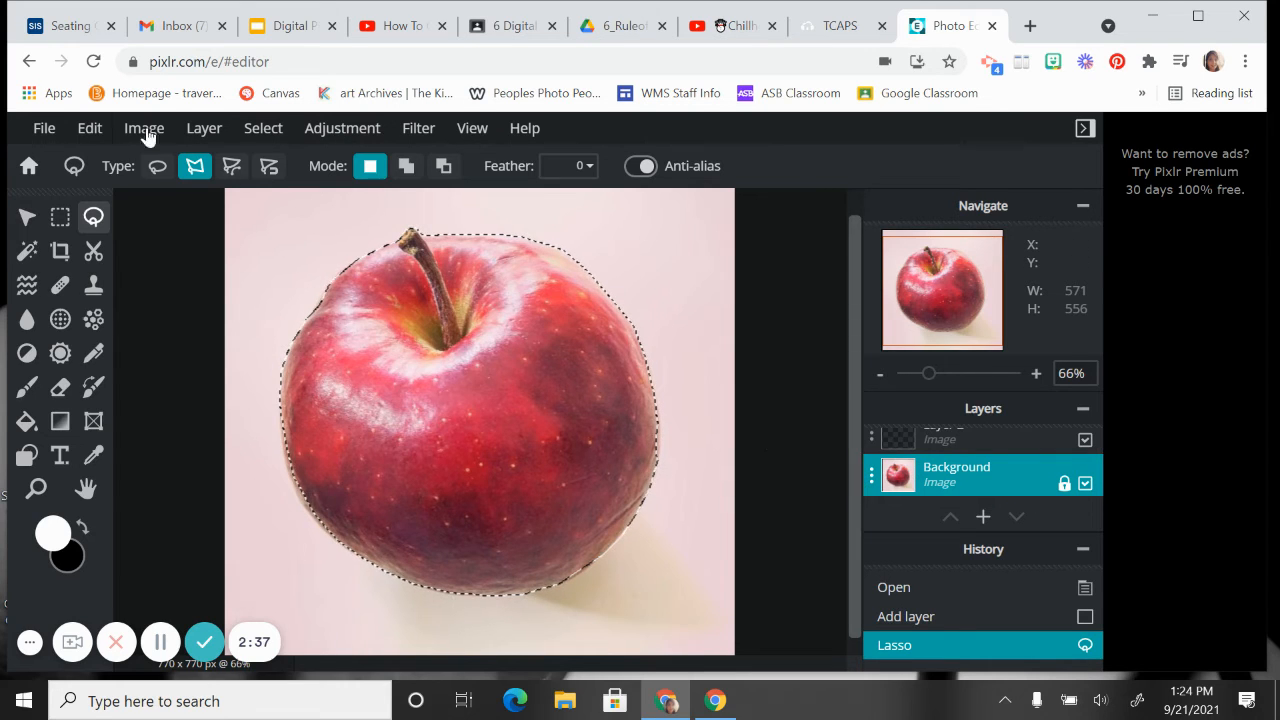
Step: Cut the selected apple out of the picture and delete the remaining Background layer
{"action": "left_click", "coordinate": [88, 131]}
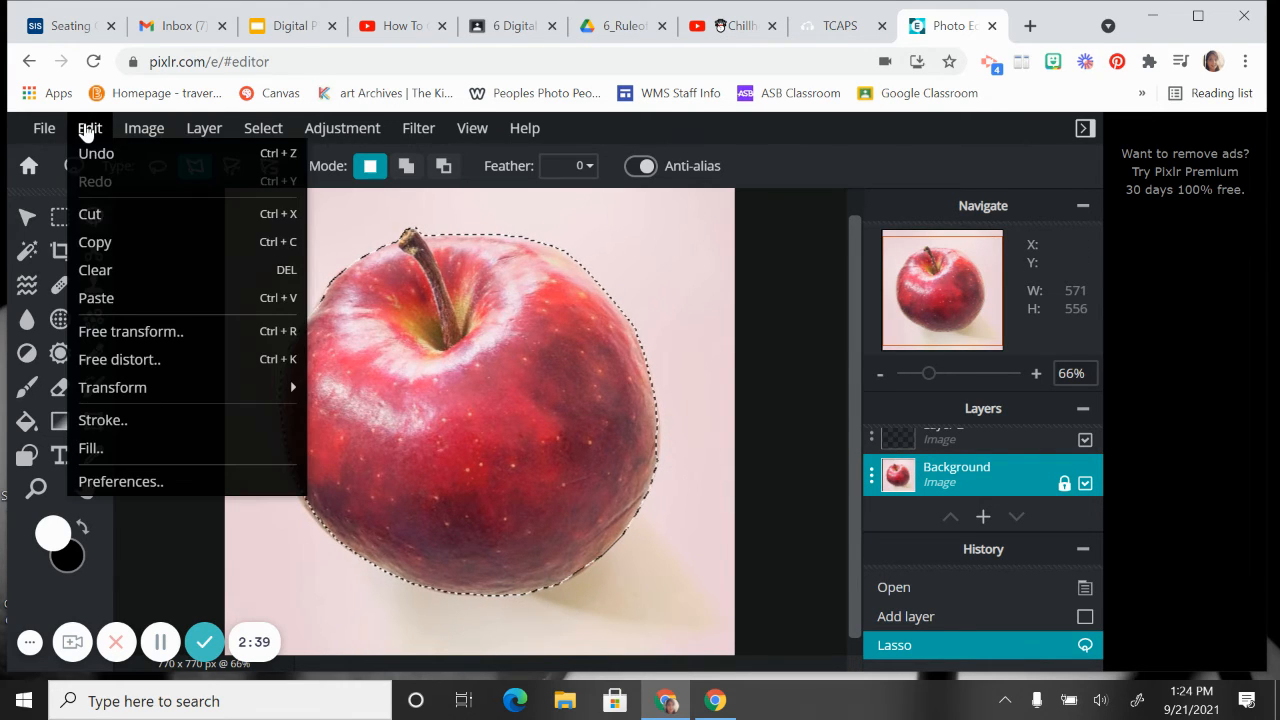
{"action": "left_click", "coordinate": [92, 213]}
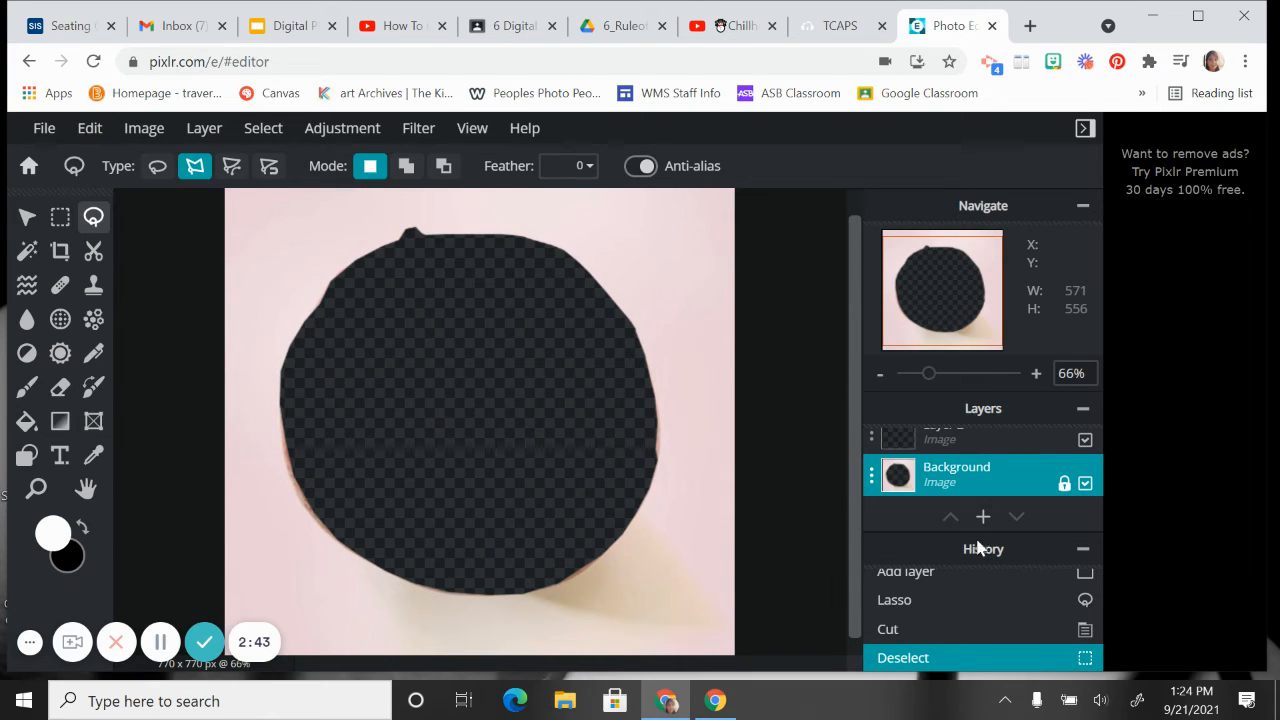
{"action": "left_click", "coordinate": [871, 483]}
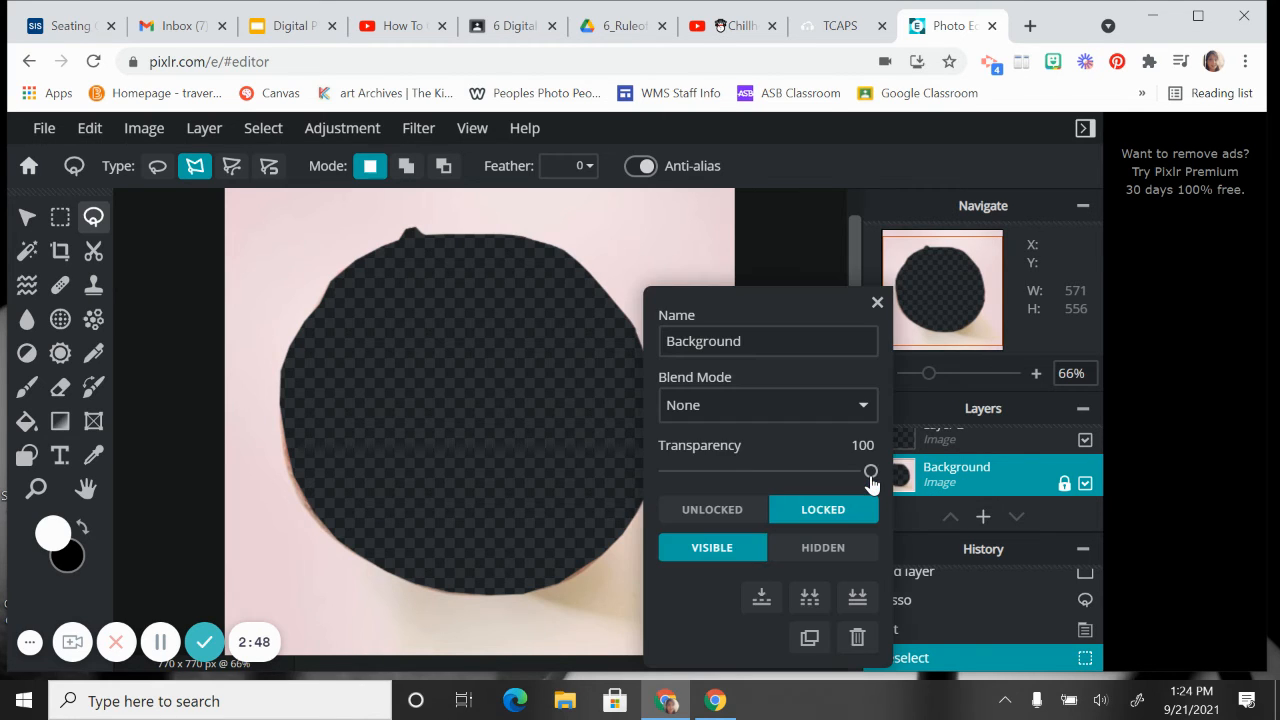
{"action": "left_click", "coordinate": [858, 638]}
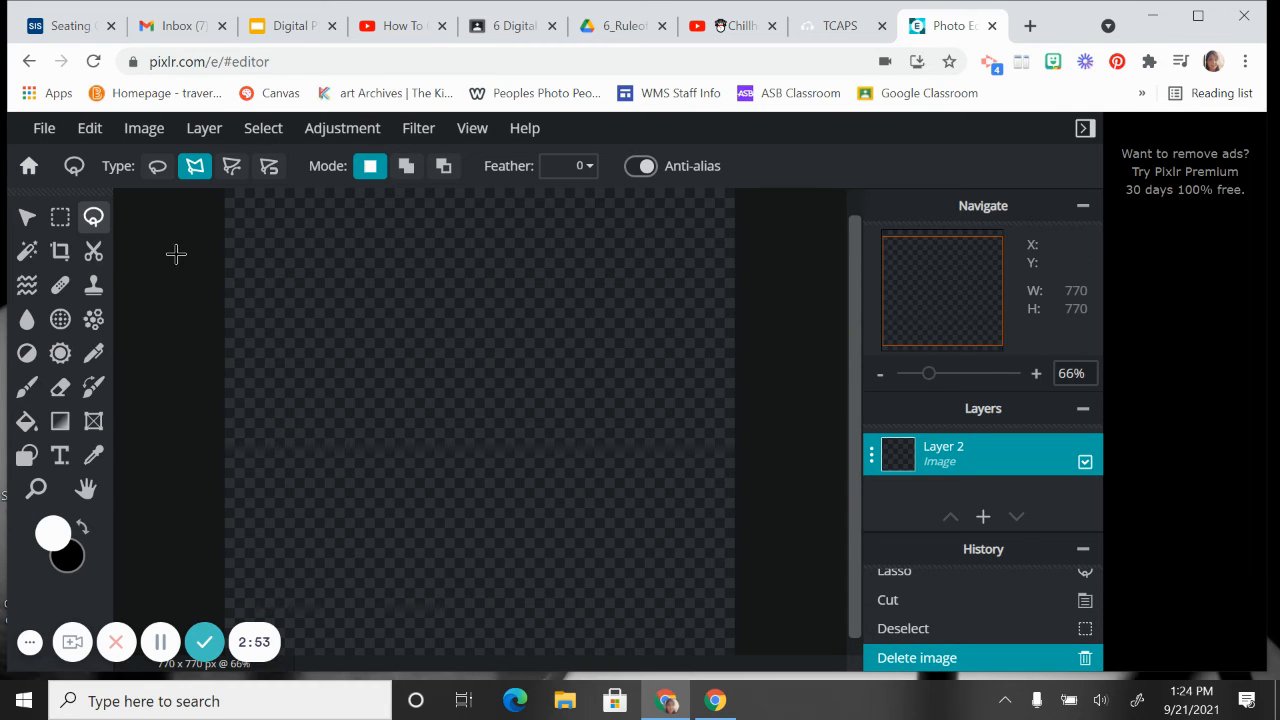
Step: Paste the cut apple back in as its own layer over the transparent canvas
{"action": "left_click", "coordinate": [88, 130]}
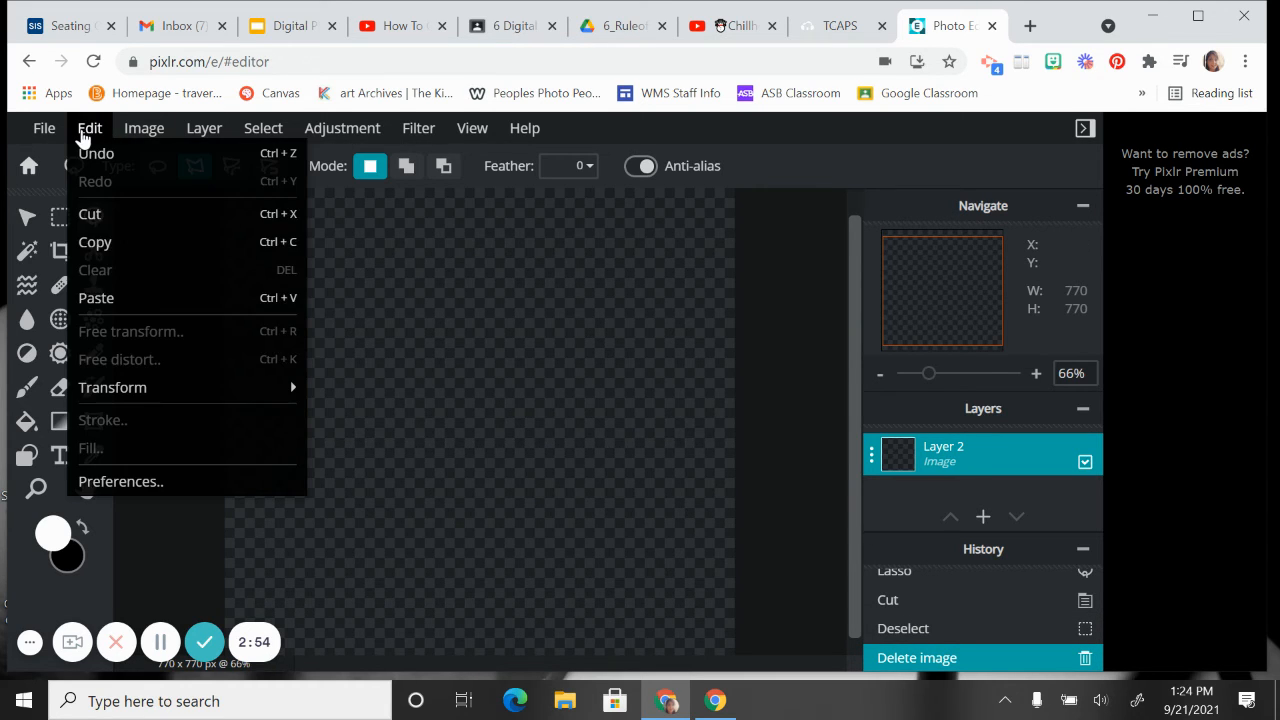
{"action": "left_click", "coordinate": [119, 299]}
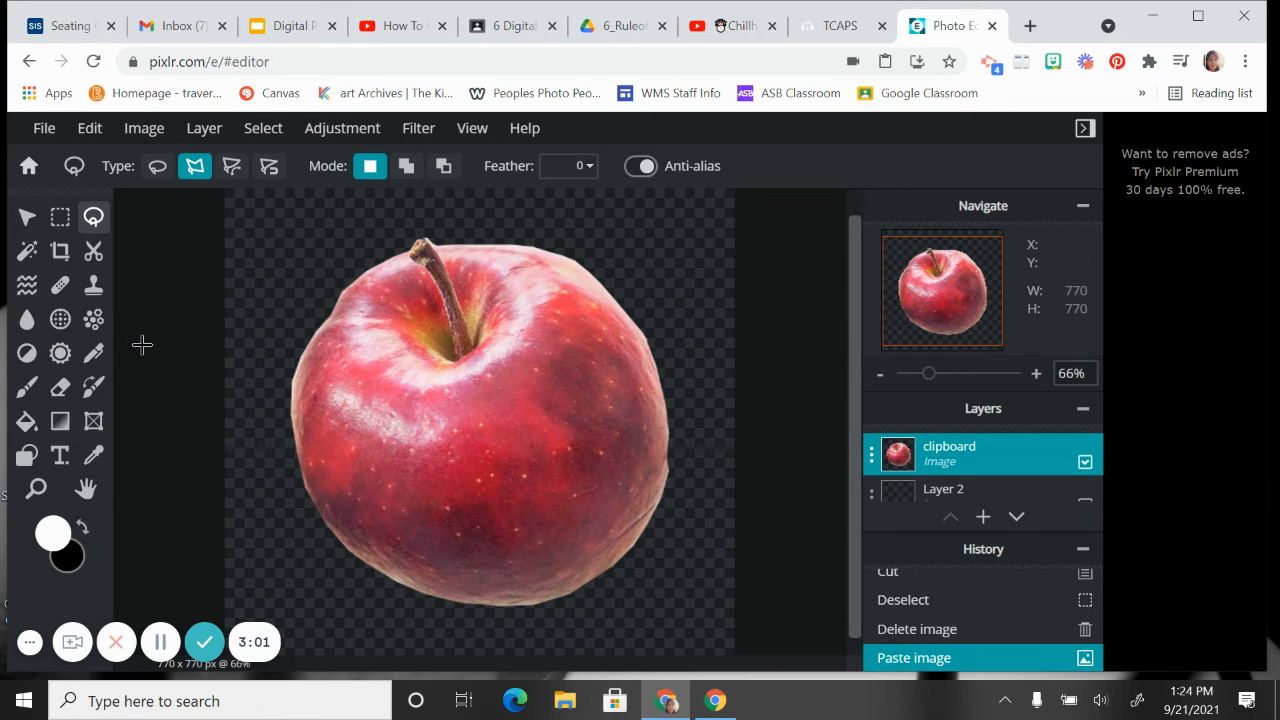
Step: Erase the leftover background fringe along the left edge of the apple with the soft size 40 eraser
{"action": "left_click", "coordinate": [62, 392]}
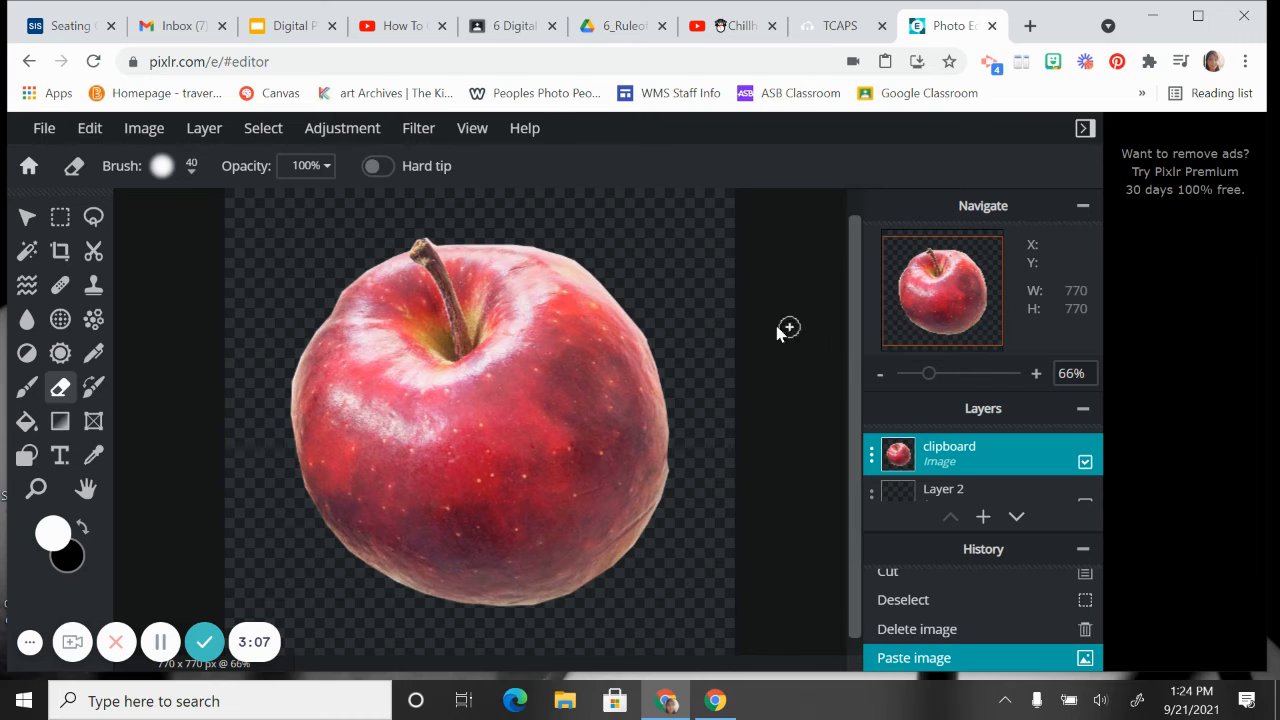
{"action": "scroll", "coordinate": [789, 327], "scroll_direction": "up", "scroll_amount": 2}
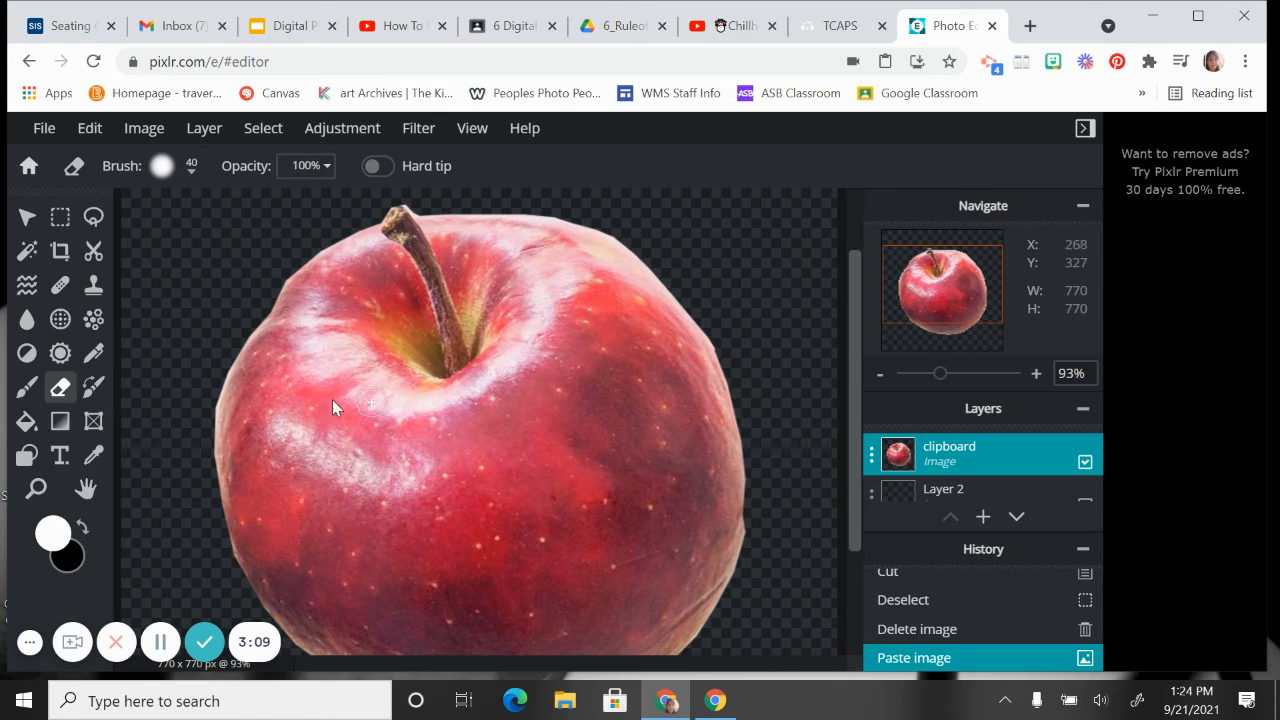
{"action": "mouse_move", "coordinate": [206, 391]}
{"action": "left_mouse_down"}
{"action": "mouse_move", "coordinate": [206, 414]}
{"action": "mouse_move", "coordinate": [211, 374]}
{"action": "mouse_move", "coordinate": [257, 306]}
{"action": "left_mouse_up"}
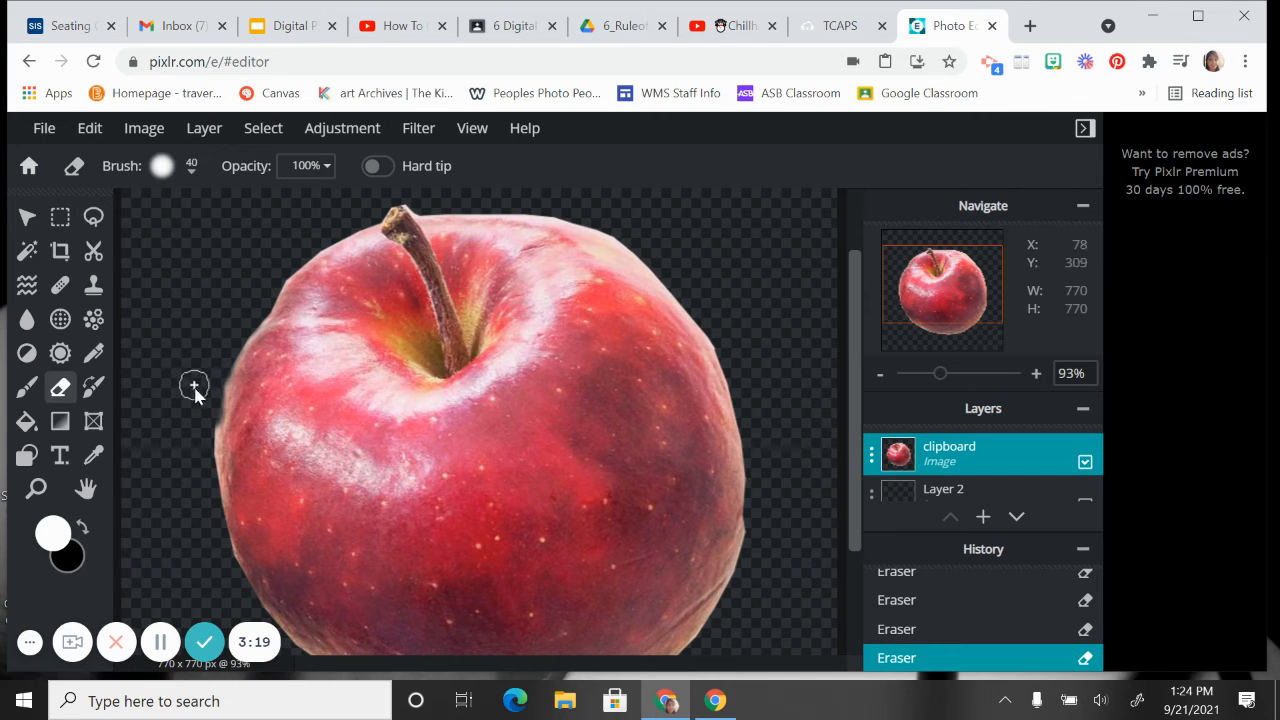
{"action": "left_click_drag", "start_coordinate": [195, 395], "coordinate": [223, 558]}
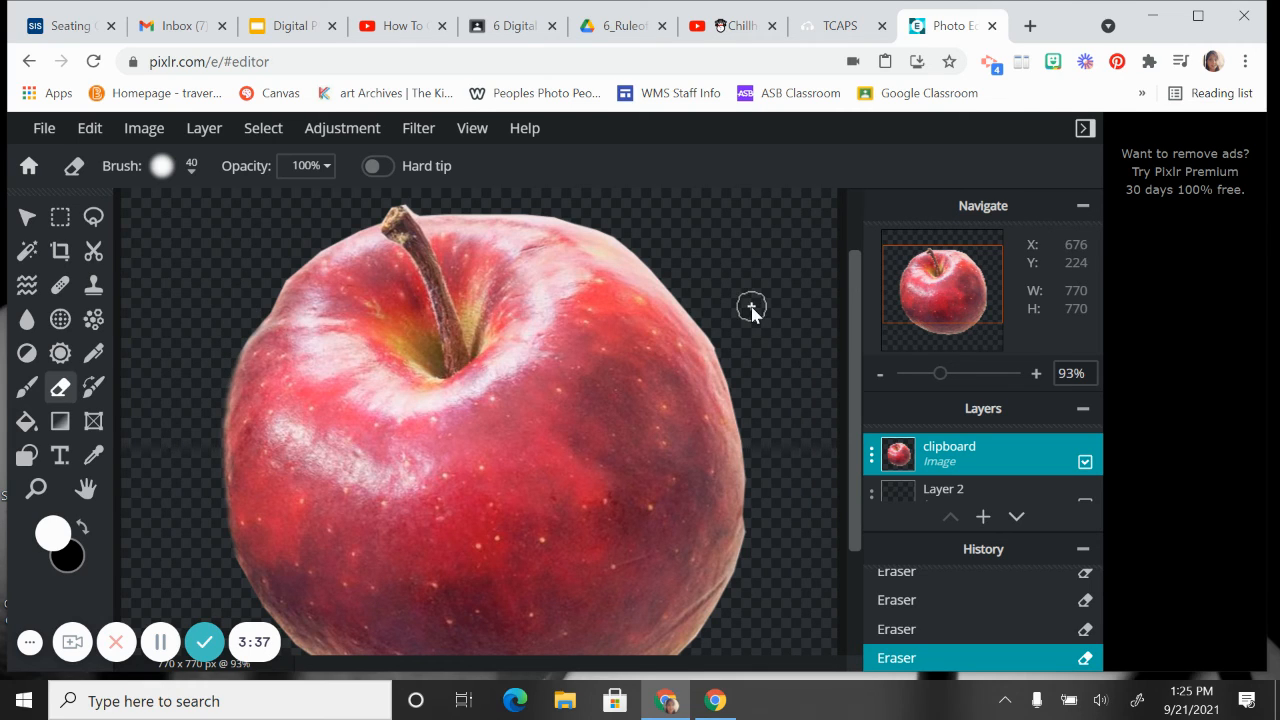
{"action": "scroll", "coordinate": [751, 309], "scroll_direction": "down", "scroll_amount": 1}
{"action": "scroll", "coordinate": [751, 309], "scroll_direction": "down", "scroll_amount": 1}
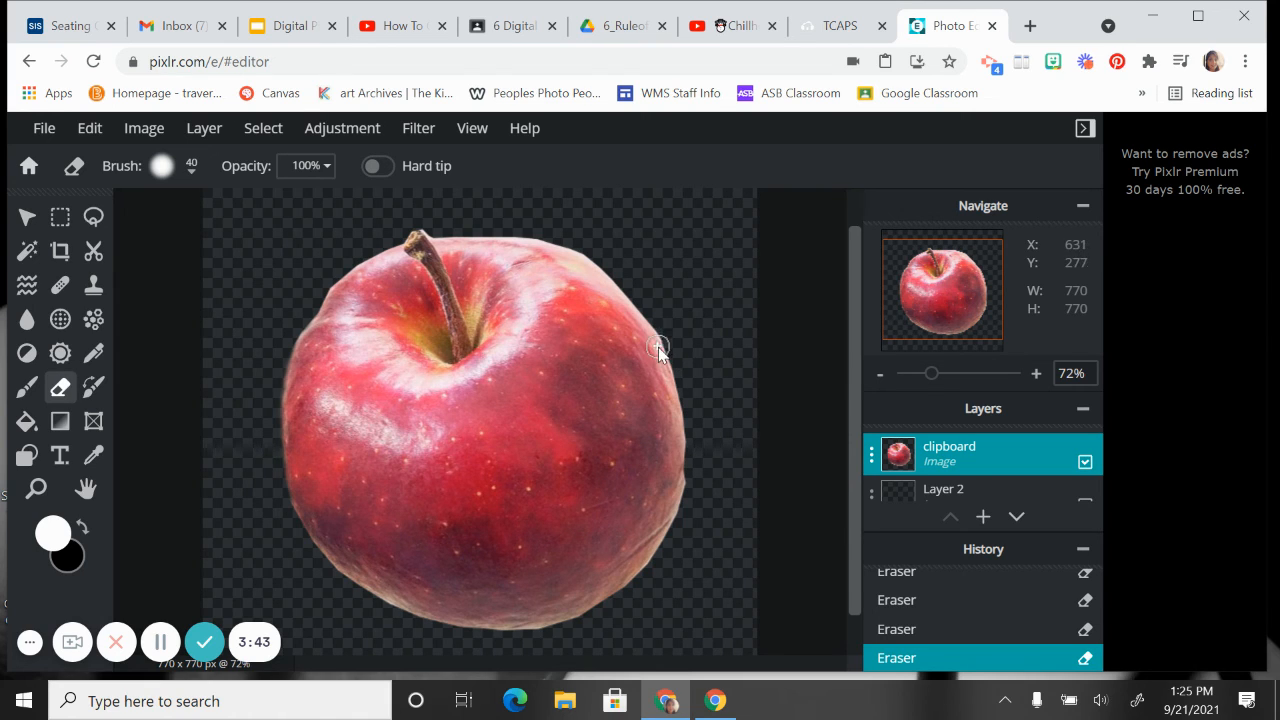
Step: Save and download the picture as a PNG file named appletransparentbackground
{"action": "left_click", "coordinate": [45, 131]}
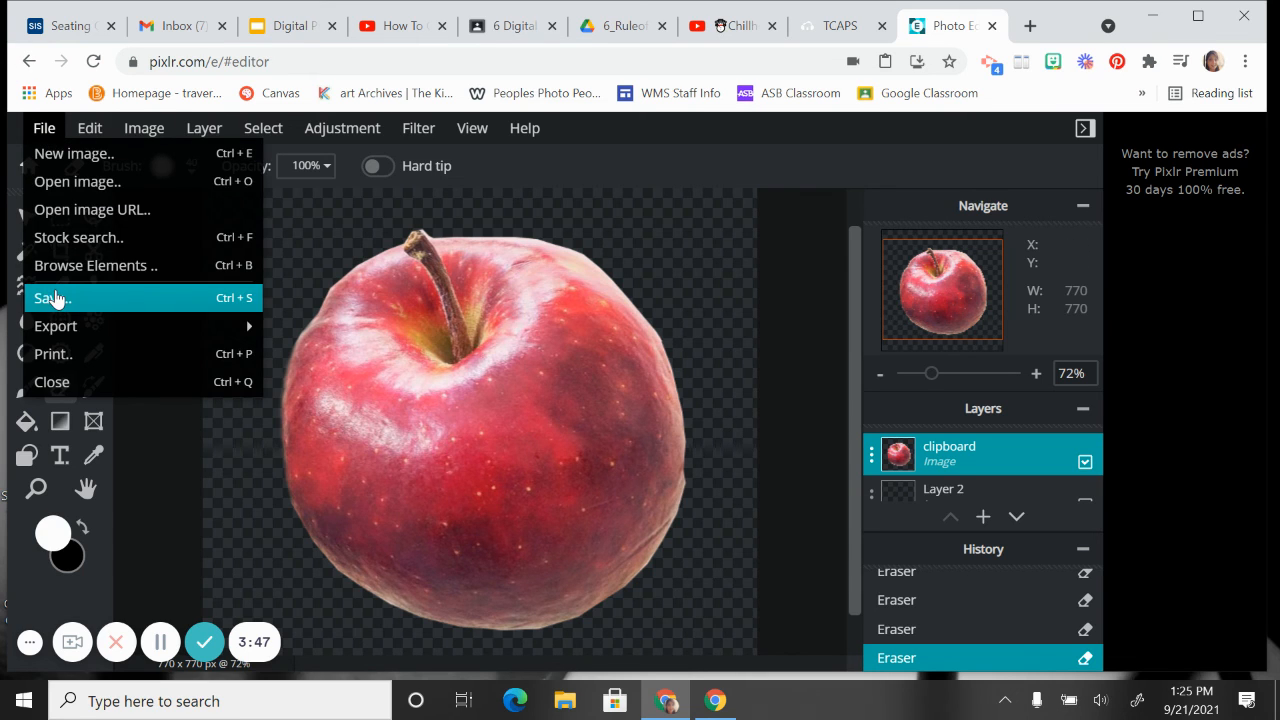
{"action": "left_click", "coordinate": [57, 298]}
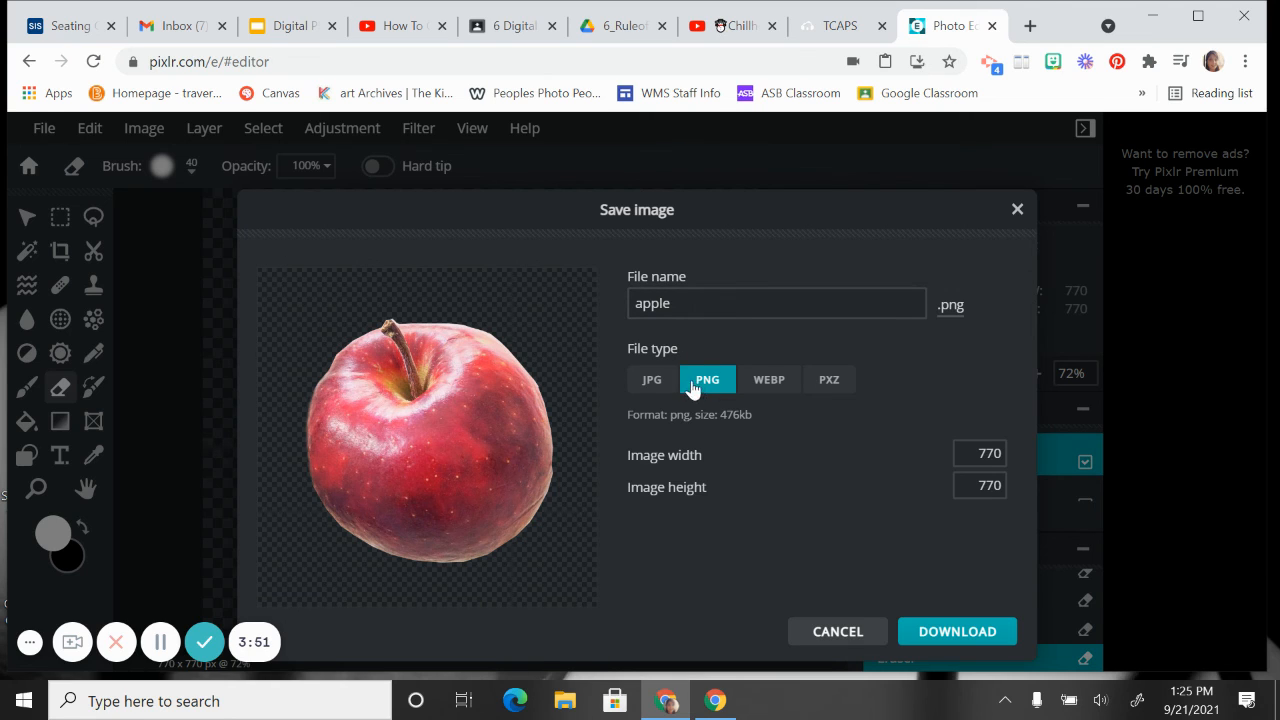
{"action": "left_click", "coordinate": [684, 314]}
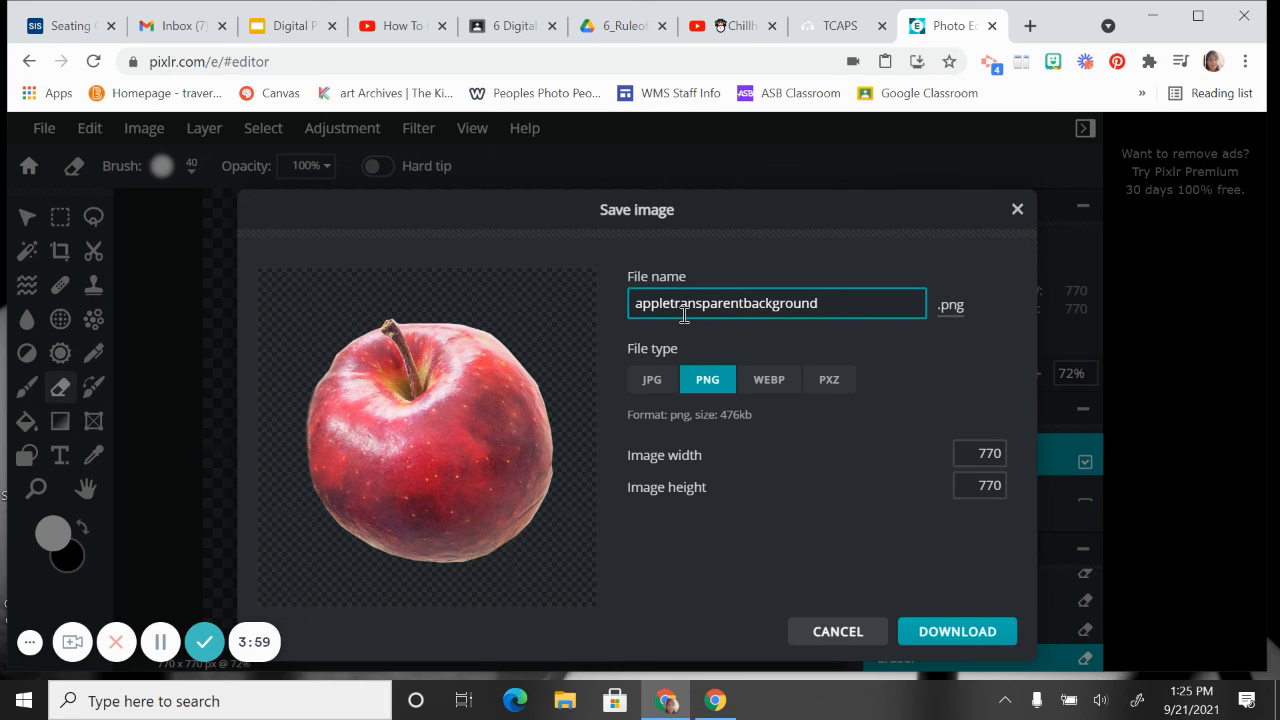
{"action": "left_click", "coordinate": [911, 631]}
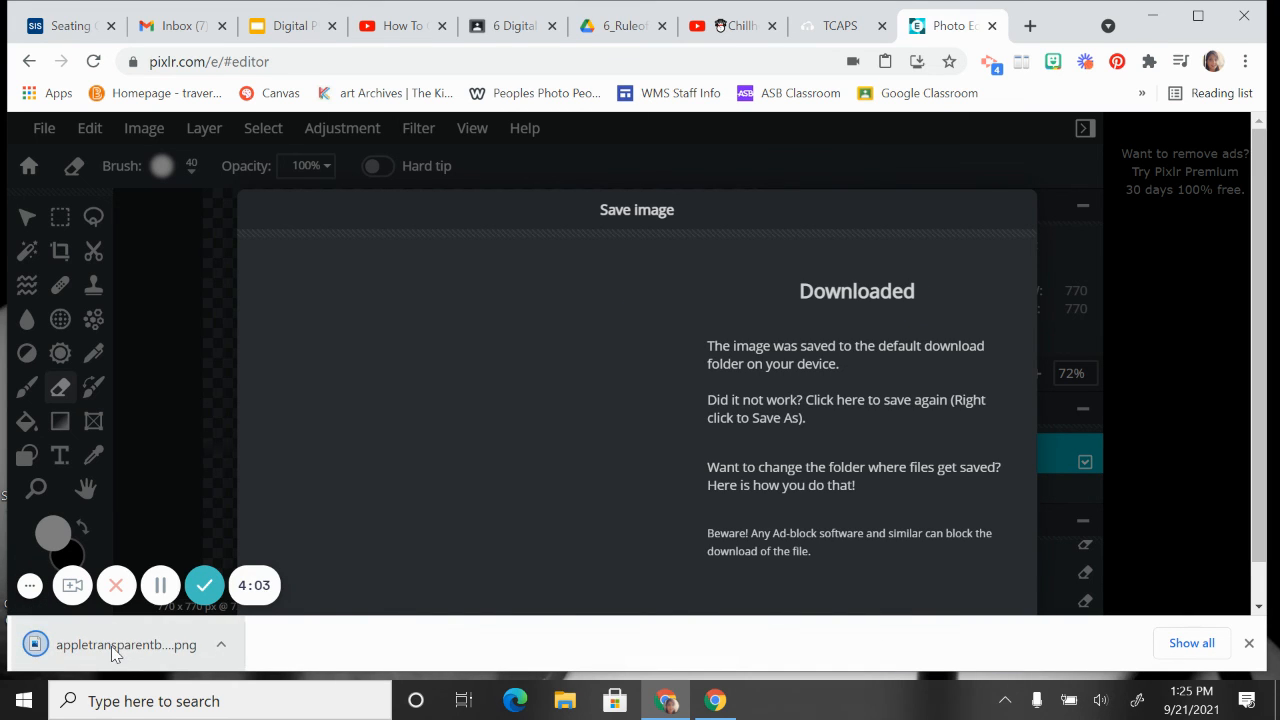
Step: View the downloaded apple PNG to check its cut-out background, and close the image viewer
{"action": "left_click", "coordinate": [111, 646]}
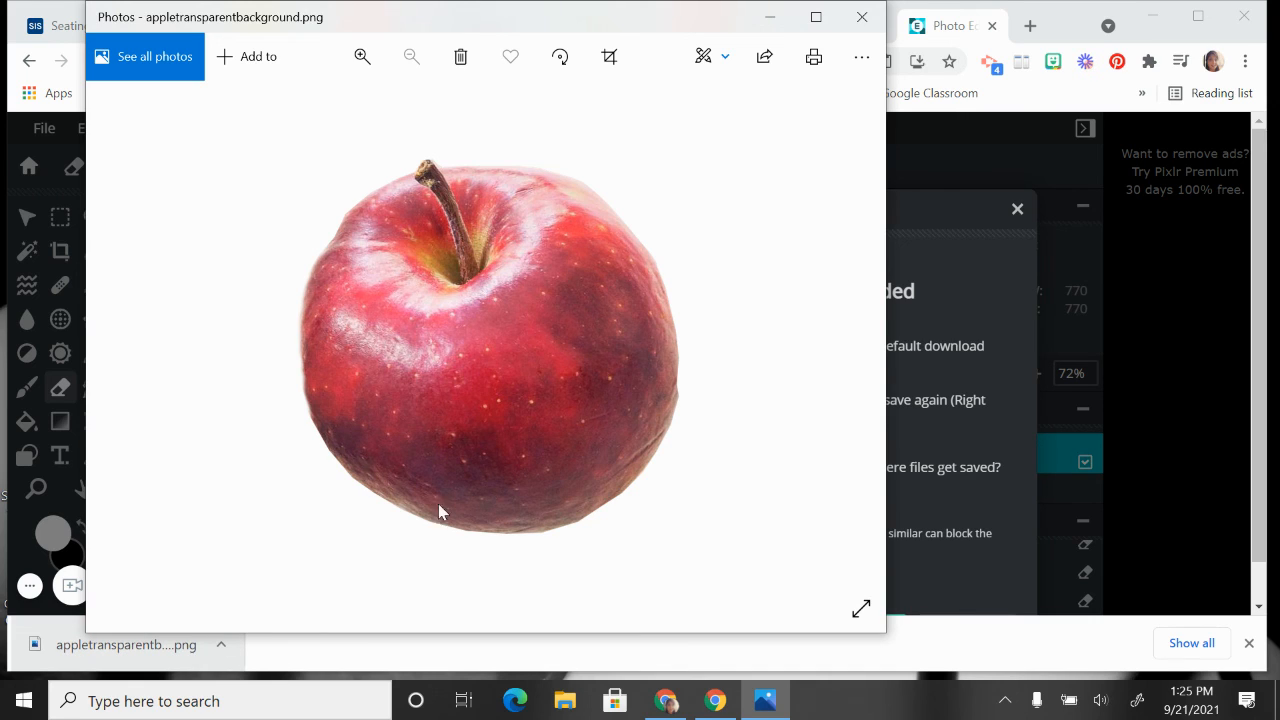
{"action": "left_click", "coordinate": [861, 17]}
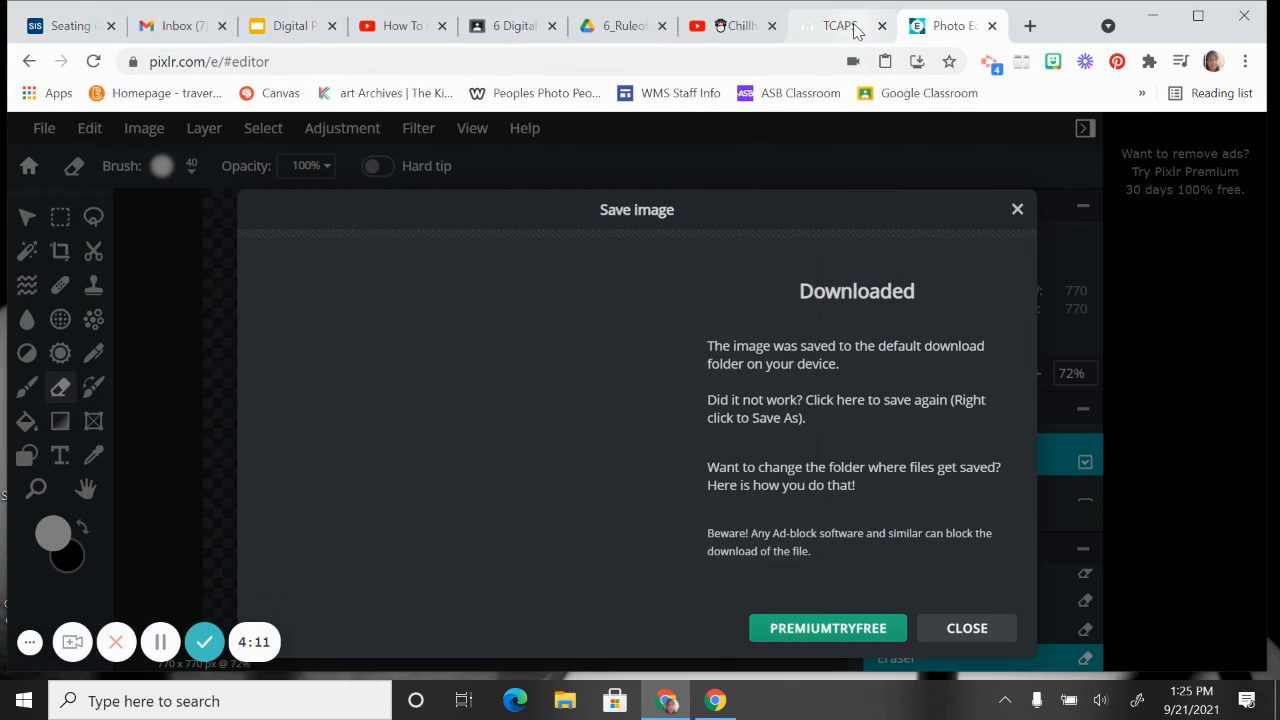